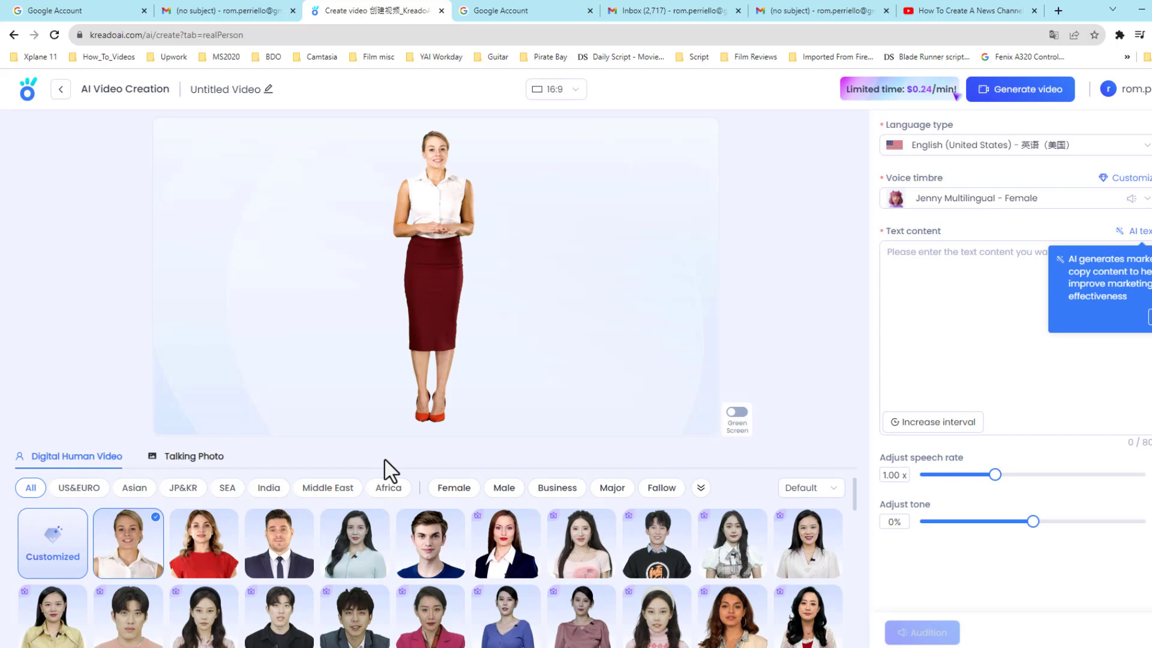
# Choose the brown-haired, navy-suited woman as presenter and resize her to a waist-up framing
pyautogui.click(504, 510)
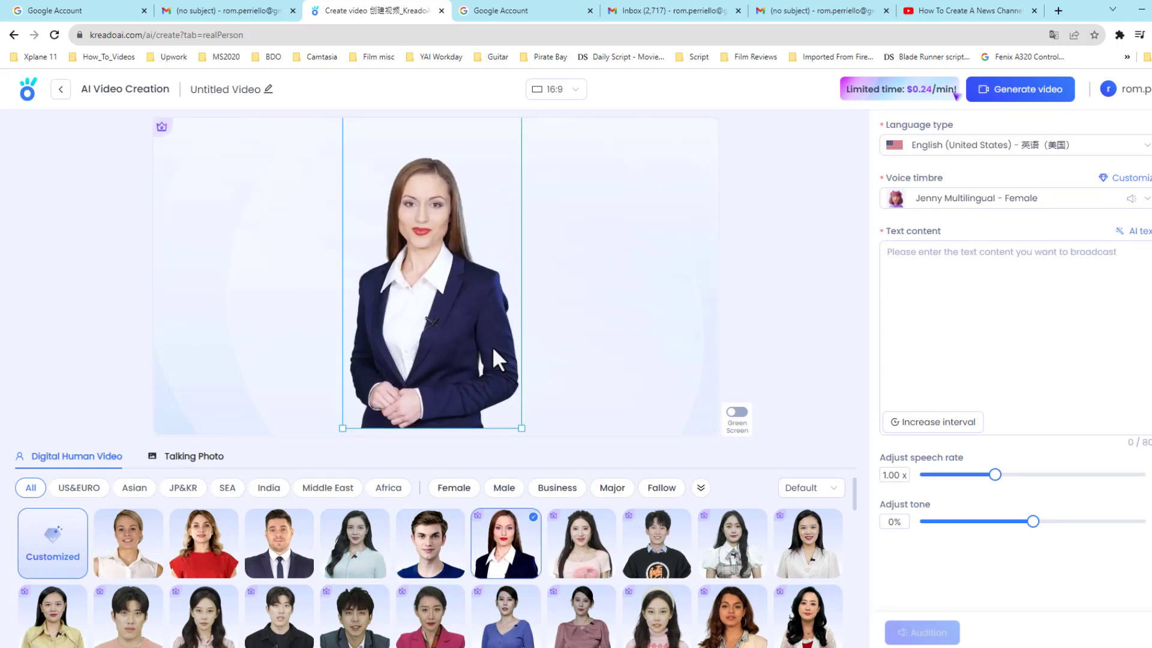
pyautogui.moveTo(516, 371); pyautogui.dragTo(510, 450)
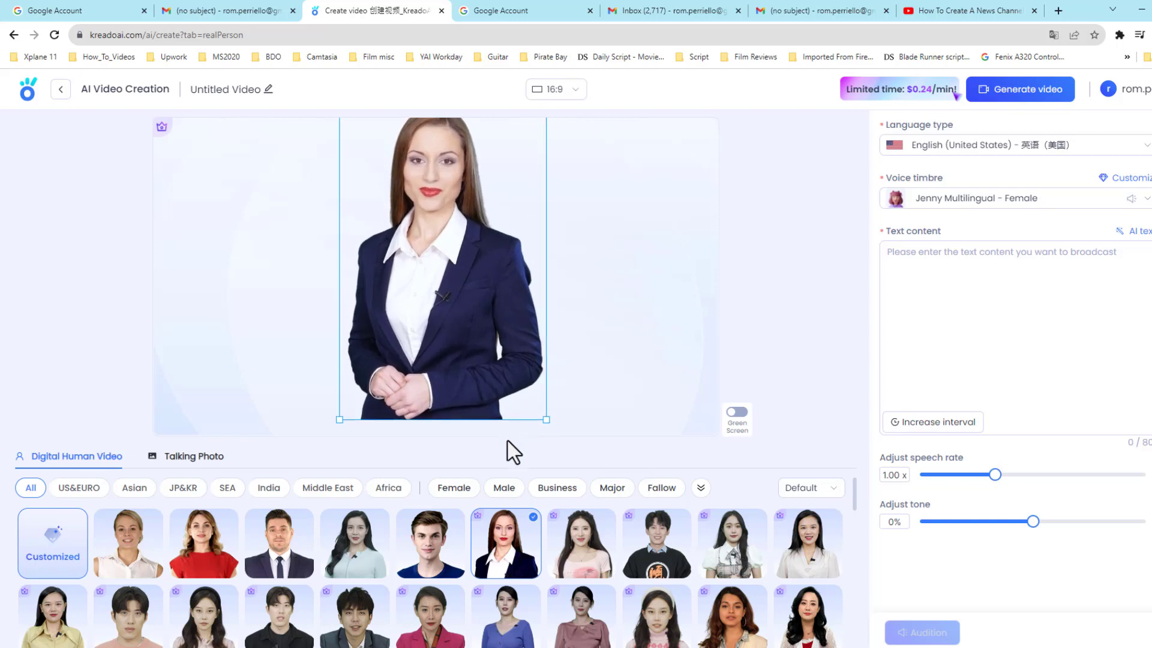
pyautogui.moveTo(502, 282); pyautogui.dragTo(498, 310)
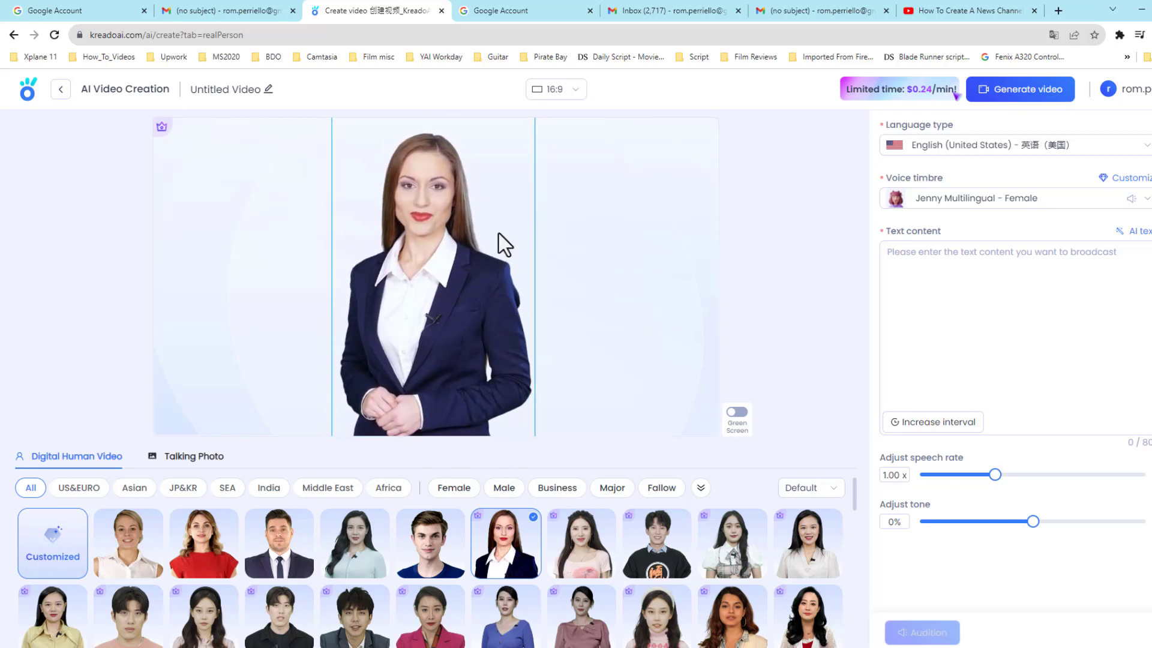
pyautogui.moveTo(516, 159); pyautogui.dragTo(457, 225)
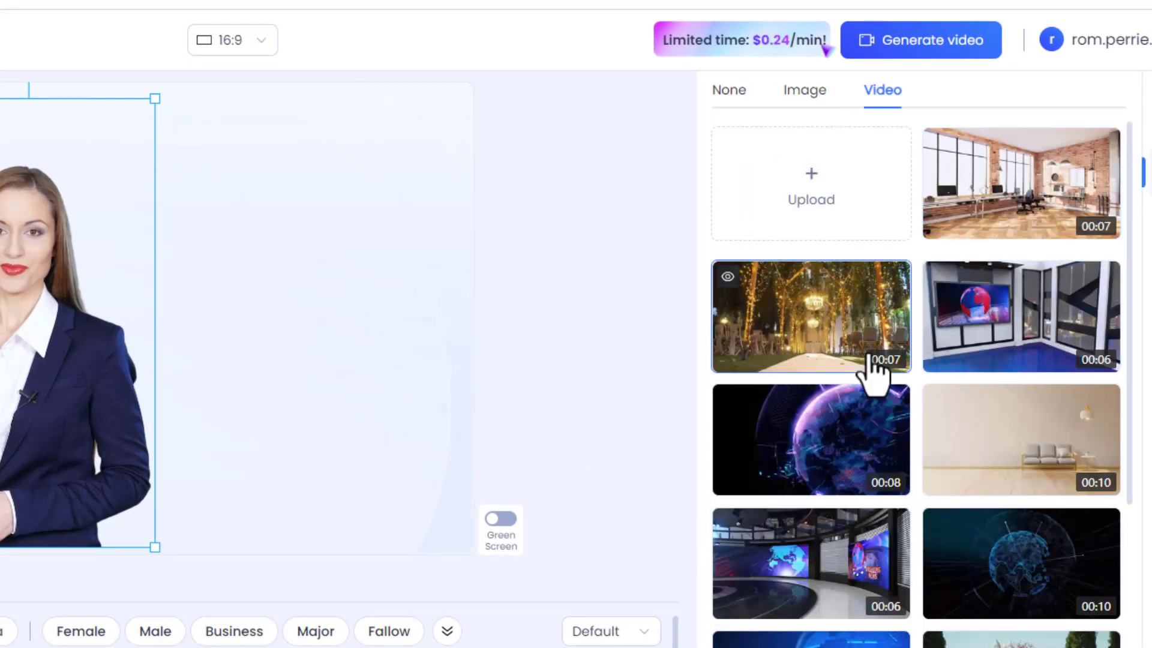
# Preview the office, globe, news studio and garden-arch video backgrounds behind the presenter
pyautogui.click(990, 360)
pyautogui.click(852, 462)
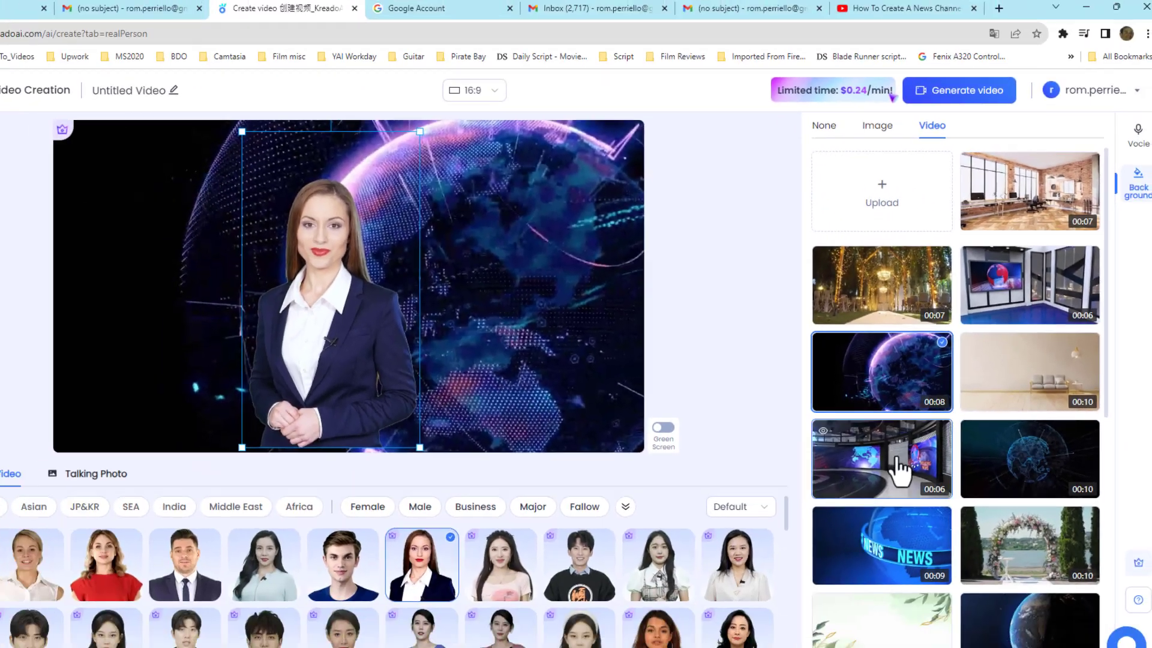
pyautogui.click(827, 570)
pyautogui.click(1031, 459)
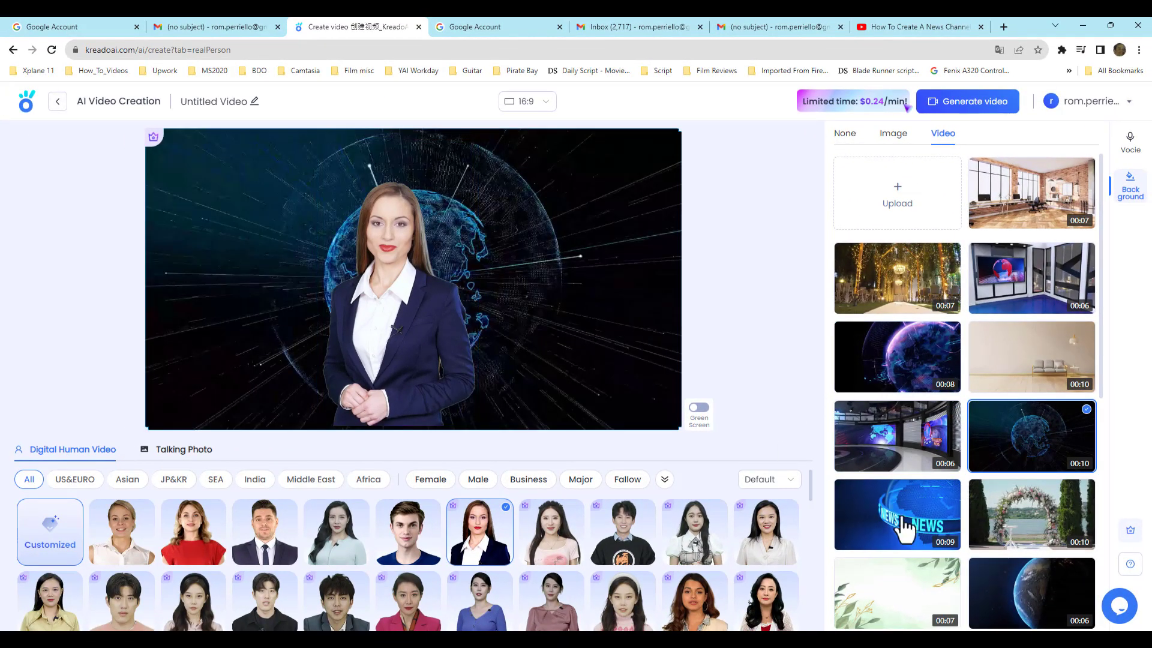
pyautogui.click(1023, 531)
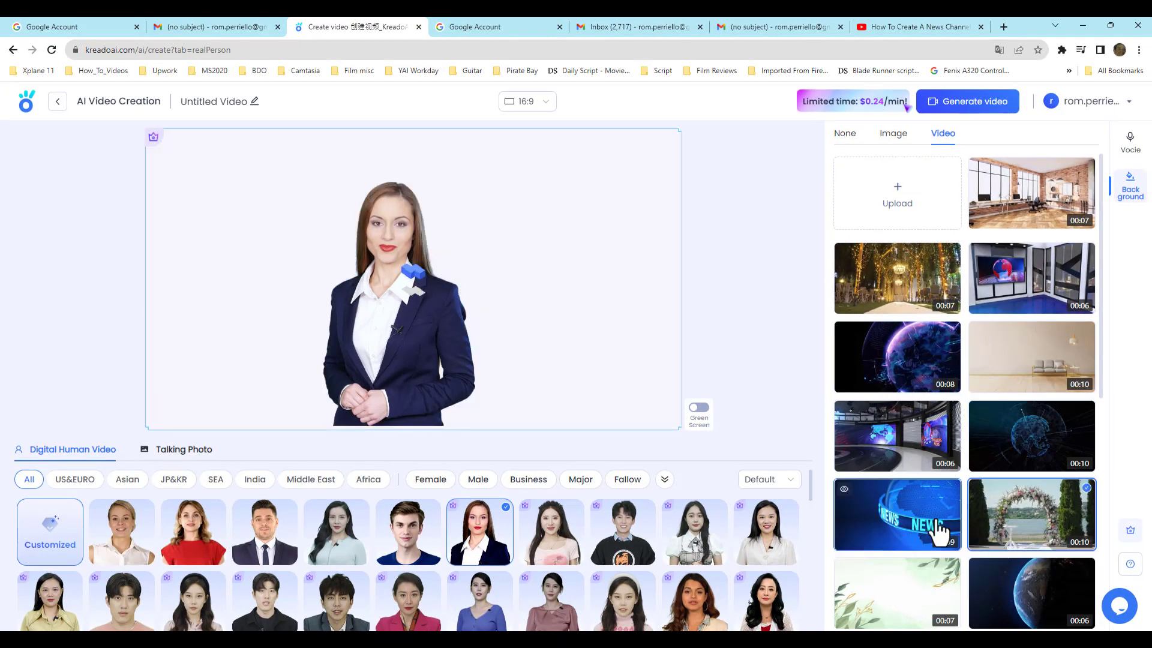
pyautogui.click(917, 521)
pyautogui.scroll(-4, 921, 524)
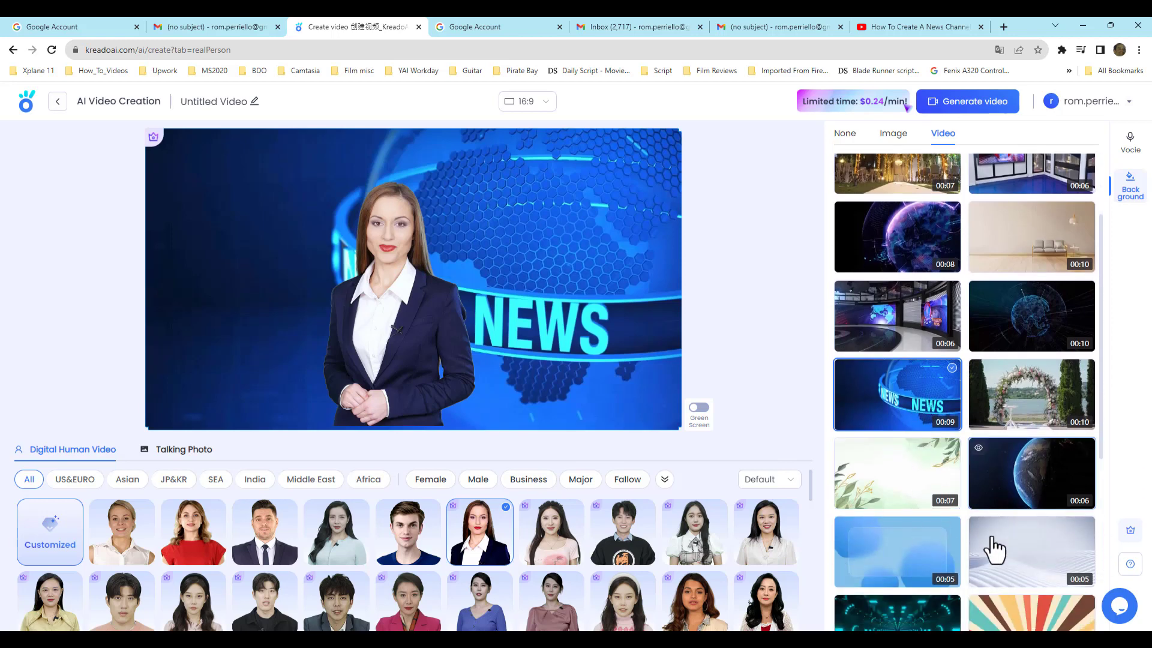
# Remove the video background and apply the plain green image background instead
pyautogui.click(846, 135)
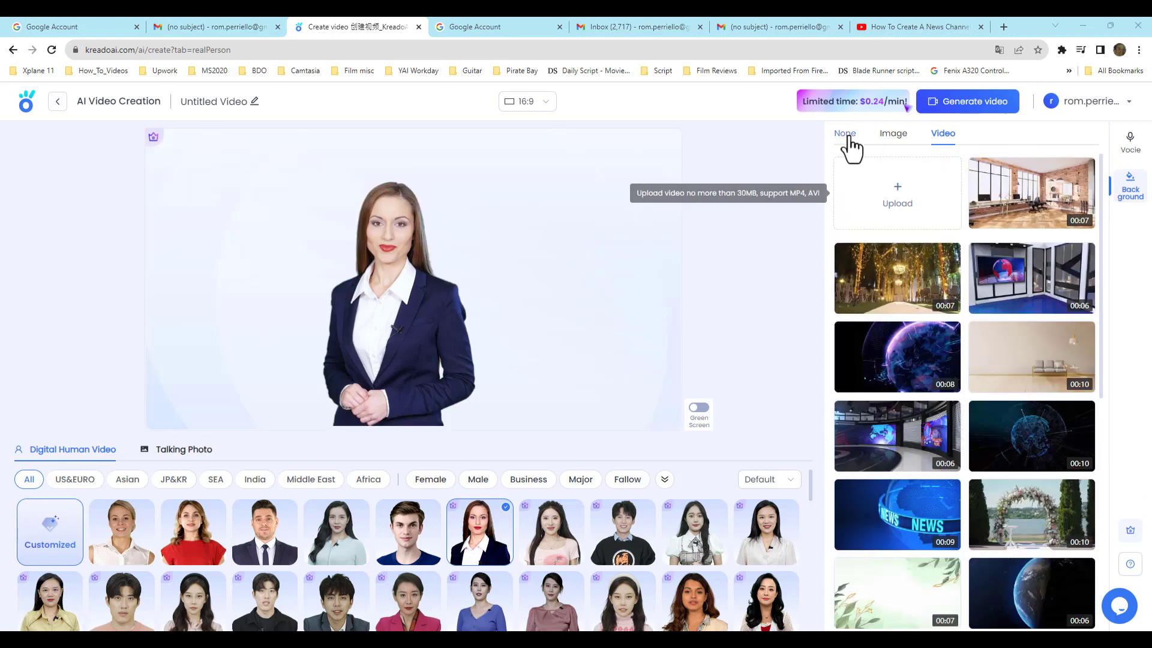
pyautogui.click(883, 134)
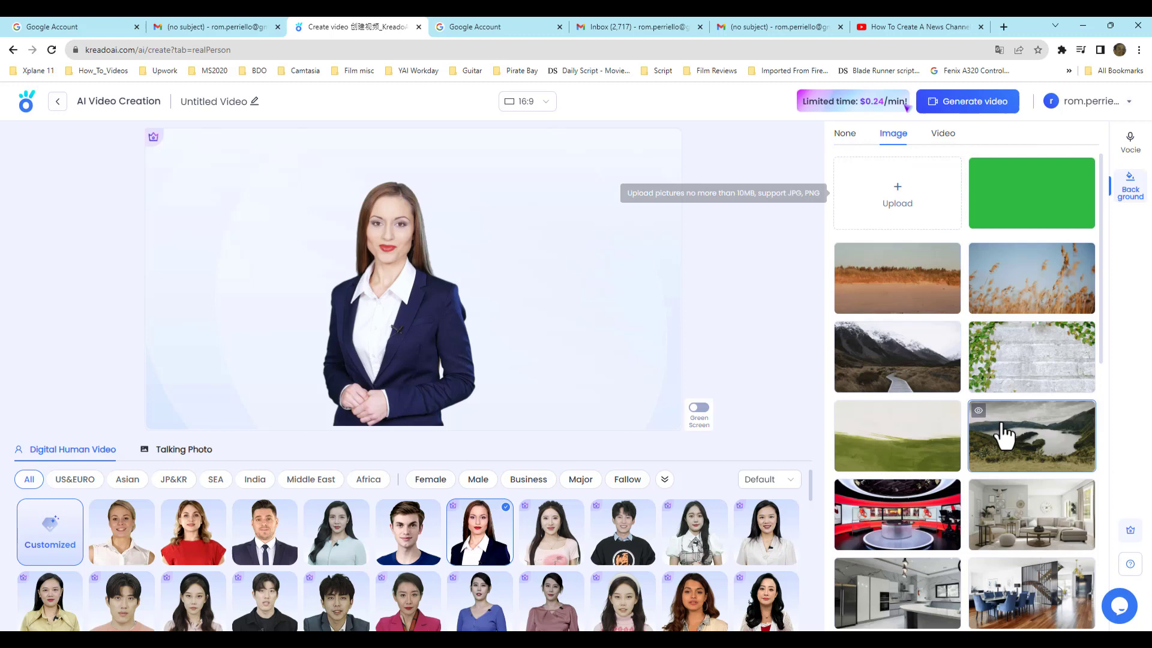
pyautogui.click(943, 136)
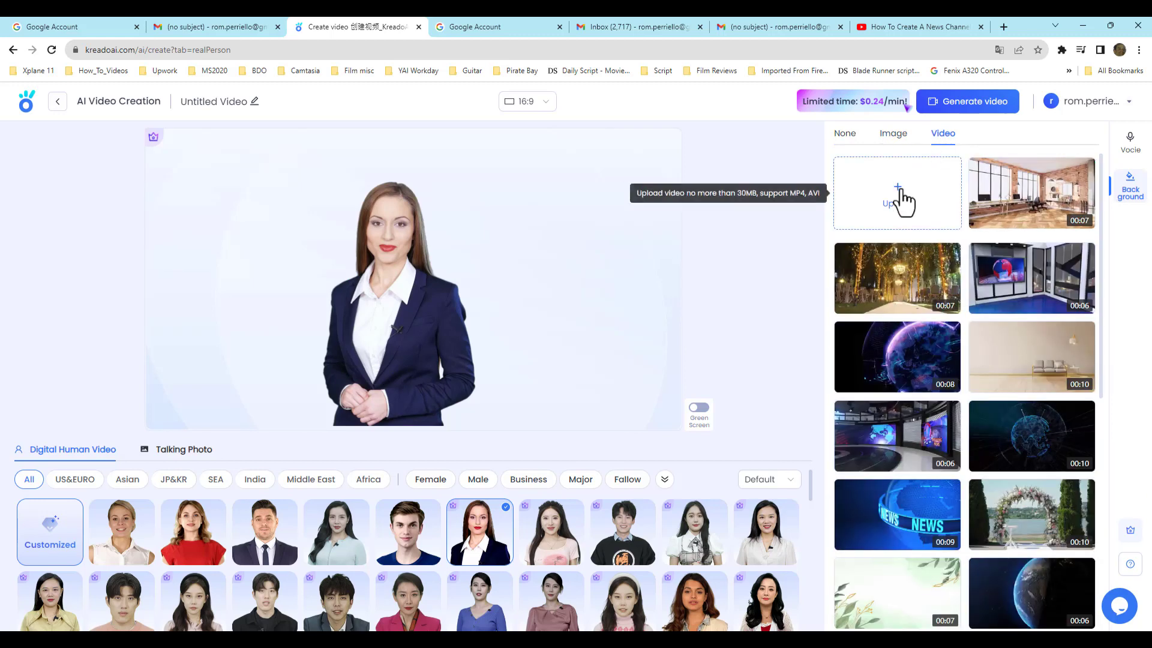
pyautogui.click(919, 198)
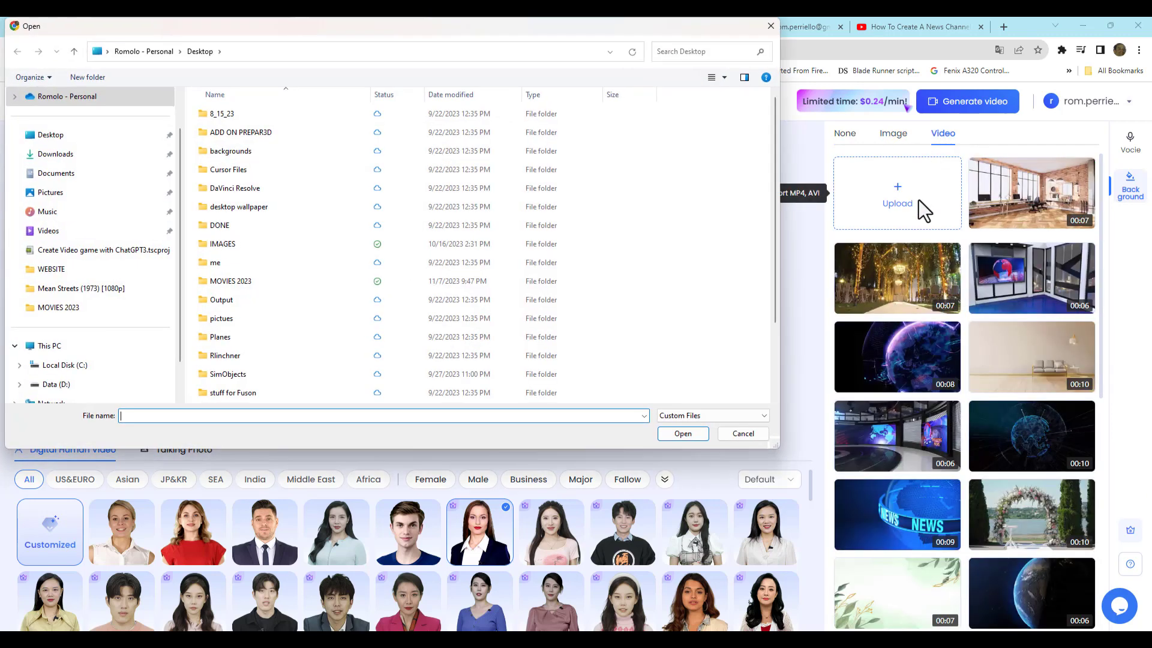
pyautogui.click(752, 426)
pyautogui.click(898, 135)
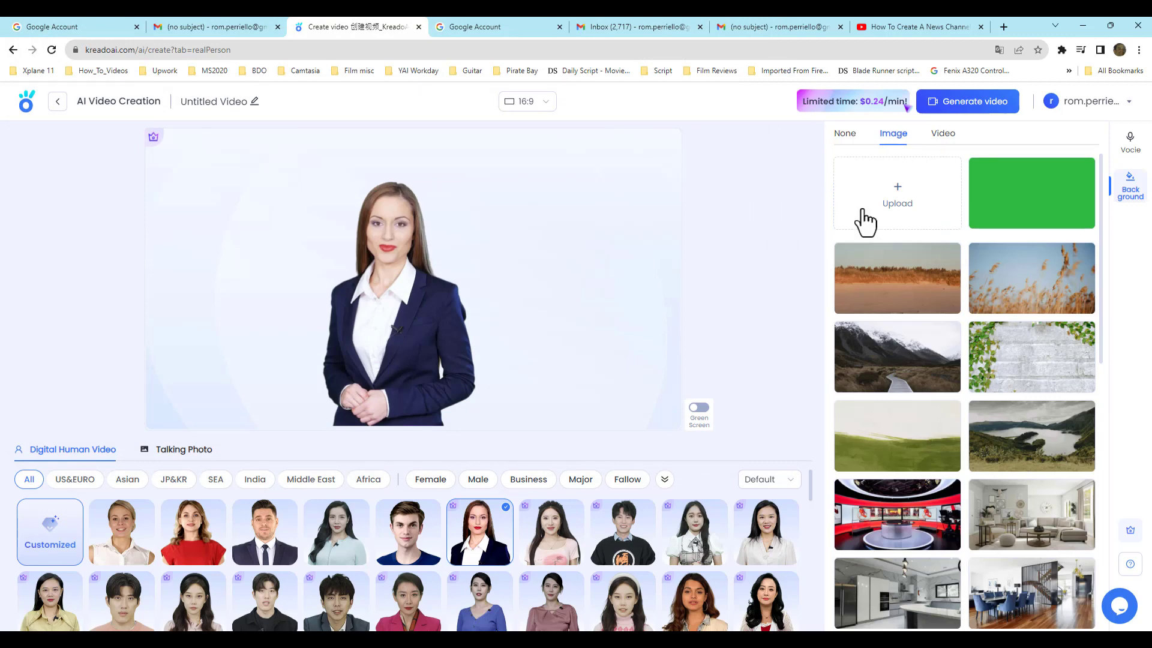
pyautogui.click(699, 408)
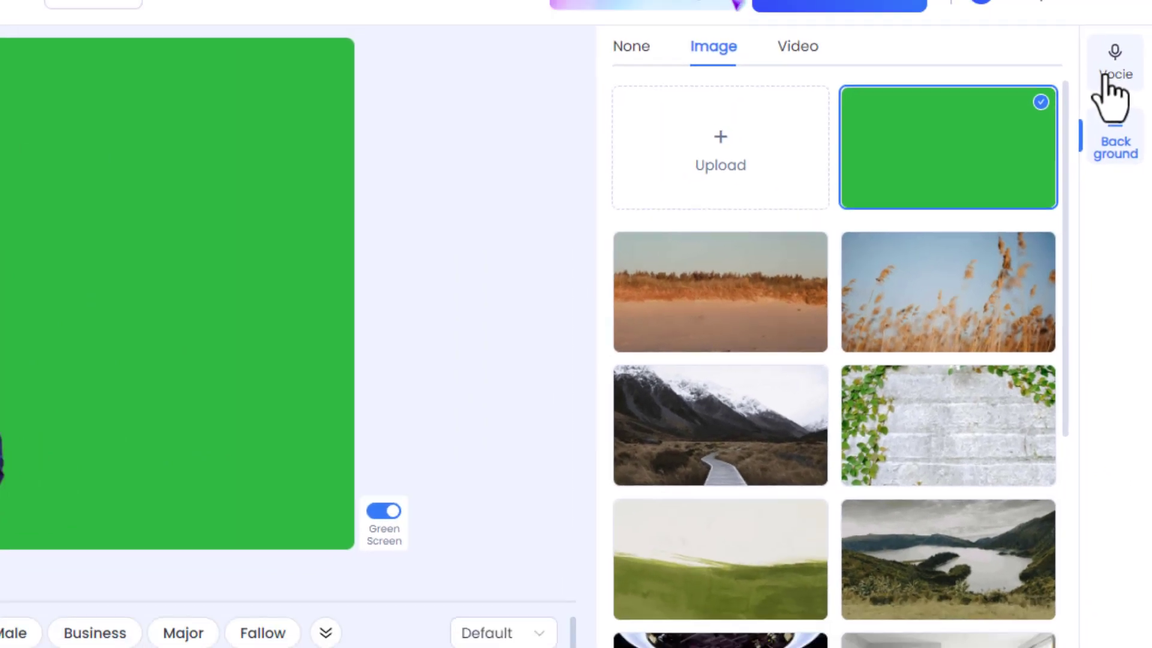
# Paste the 713-character James Webb Space Telescope script into the text content, voiced by Aria - Female
pyautogui.click(1098, 52)
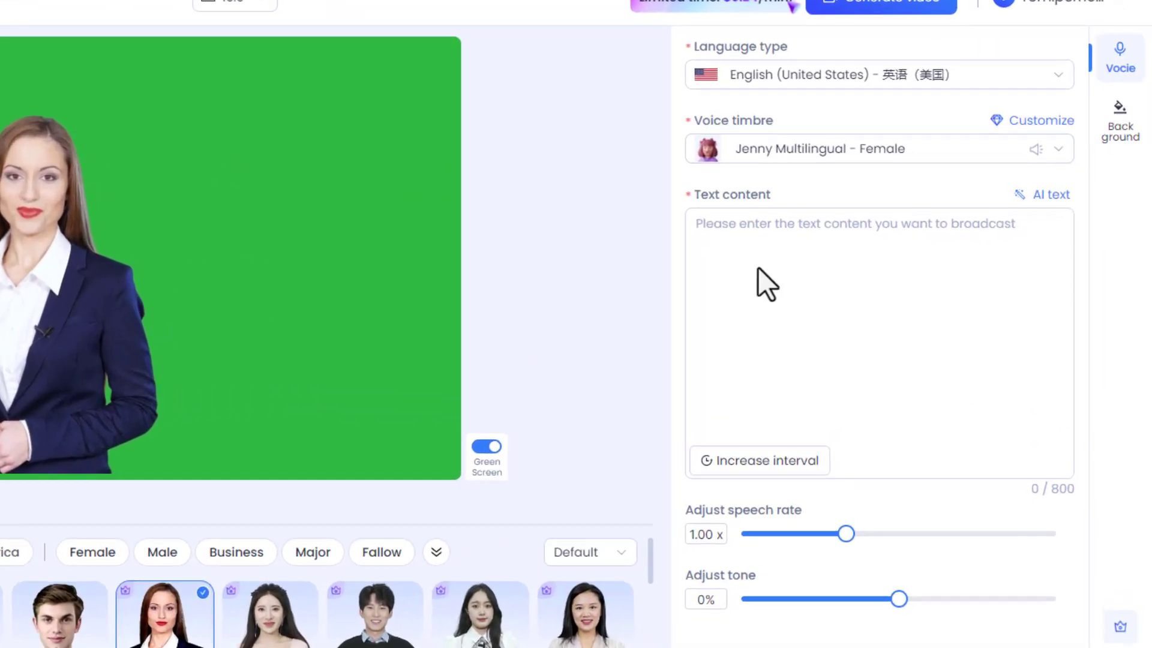
pyautogui.click(837, 278)
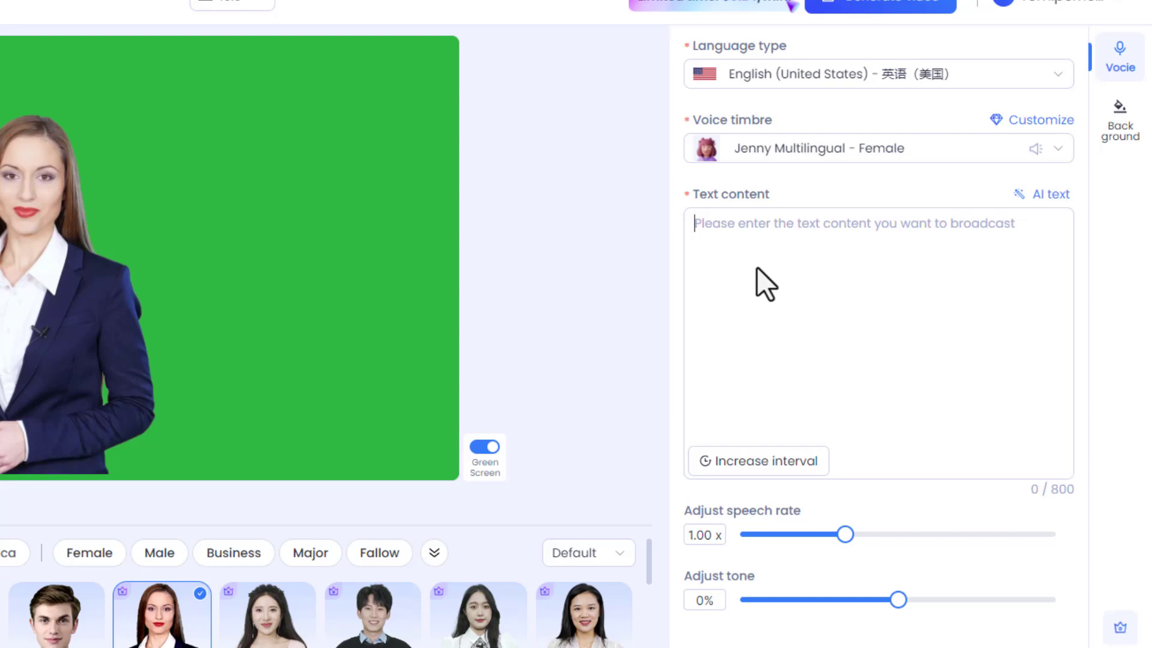
pyautogui.hotkey('ctrl', 'v')
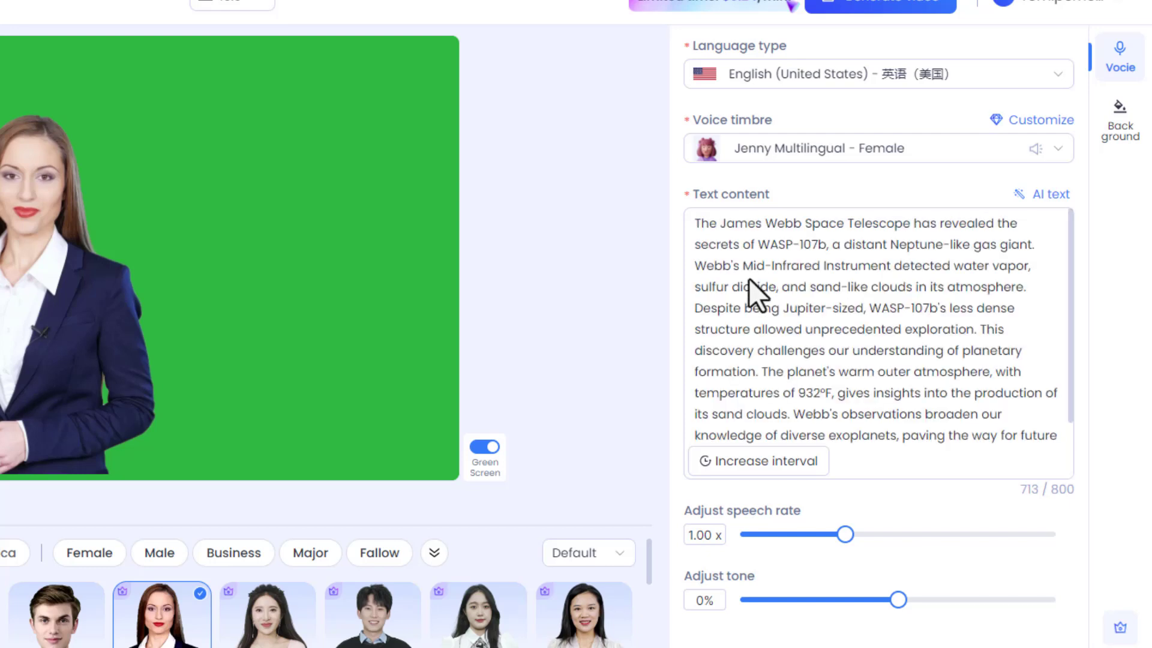
pyautogui.scroll(-2, 300, 300)
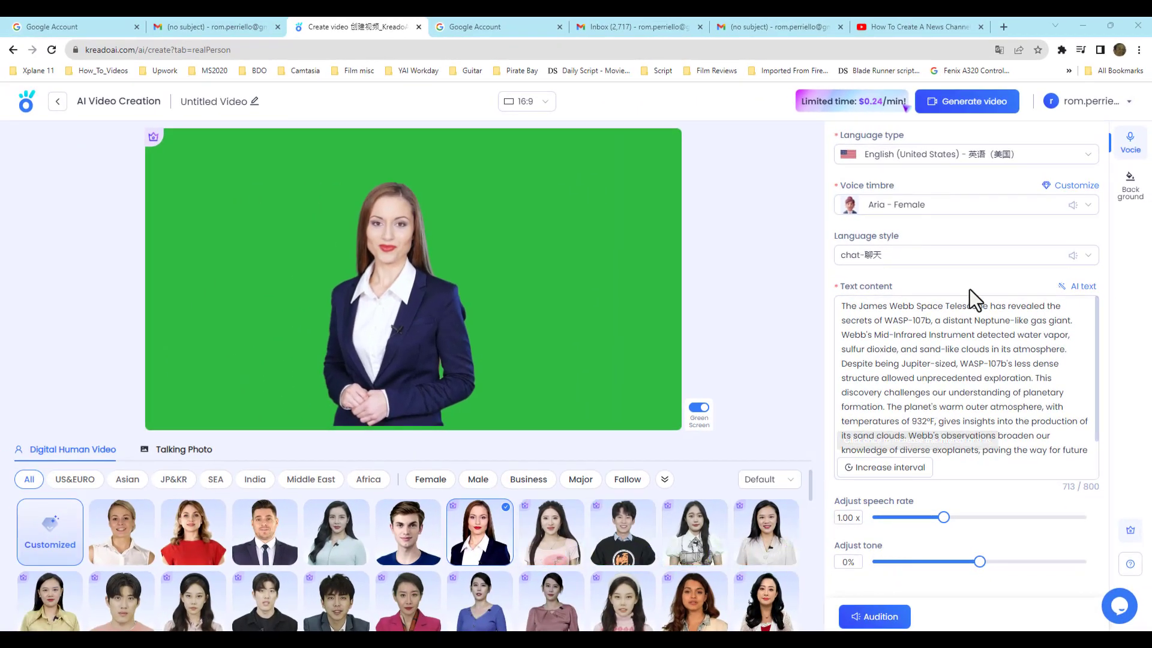
# Generate the green-screen presenter video, confirming Start generating video in the cost popup
pyautogui.click(958, 110)
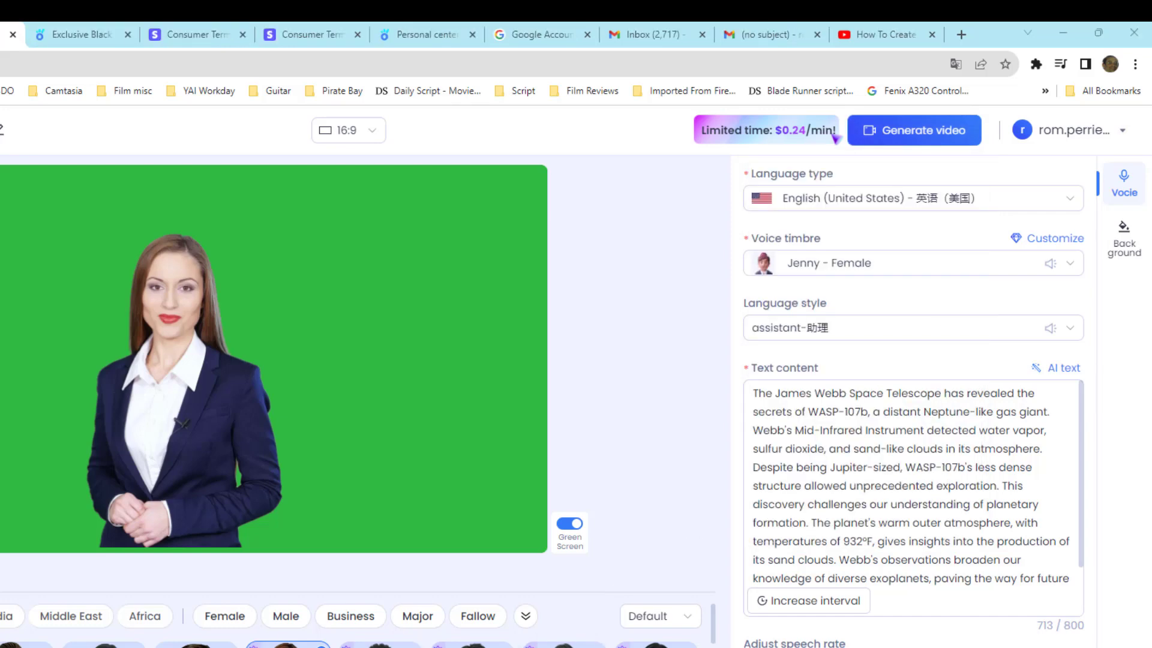
pyautogui.click(913, 133)
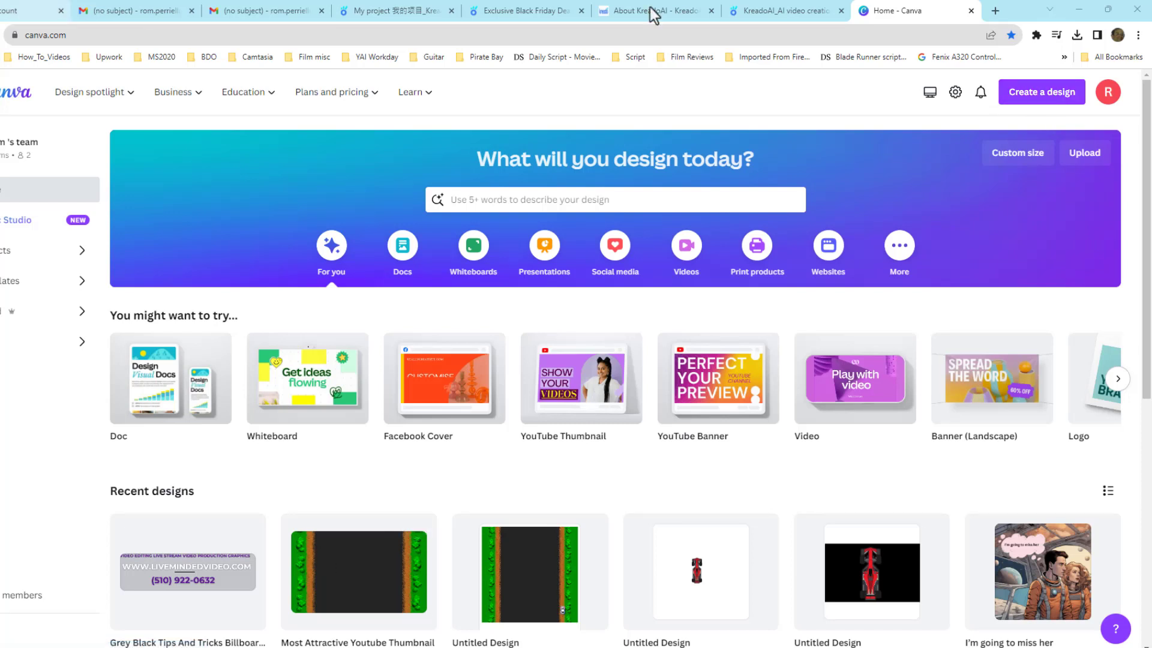
# Create a new blank 5-second video design from Canva's Home page
pyautogui.click(1033, 96)
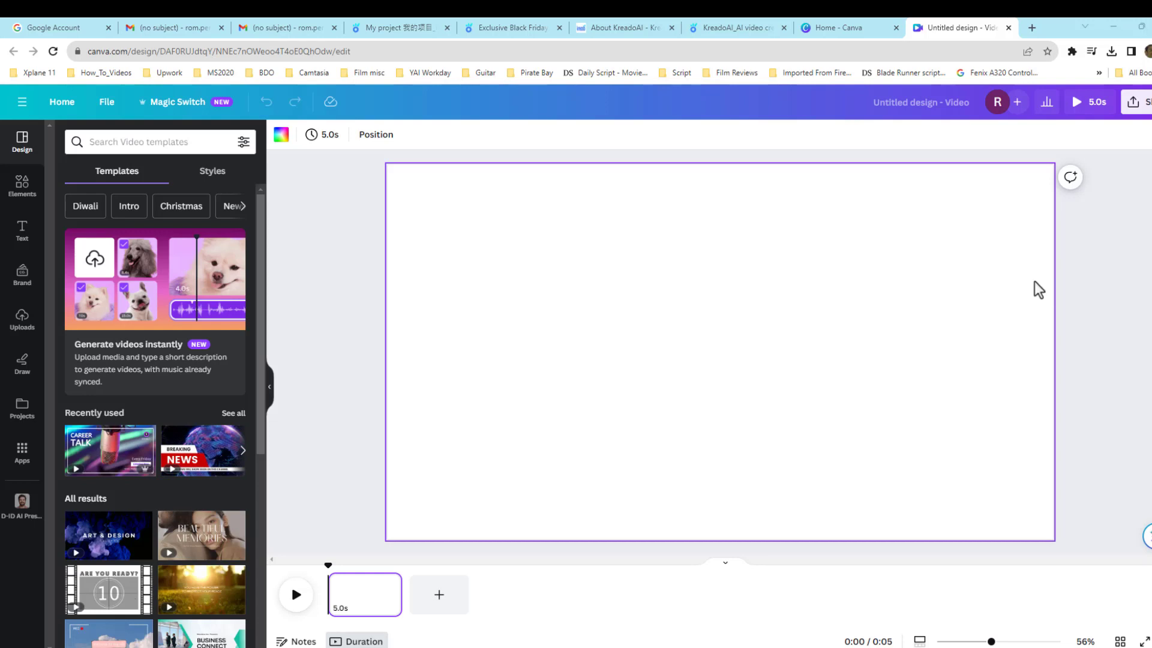
# Search Canva's Elements library for 'news' media
pyautogui.click(33, 174)
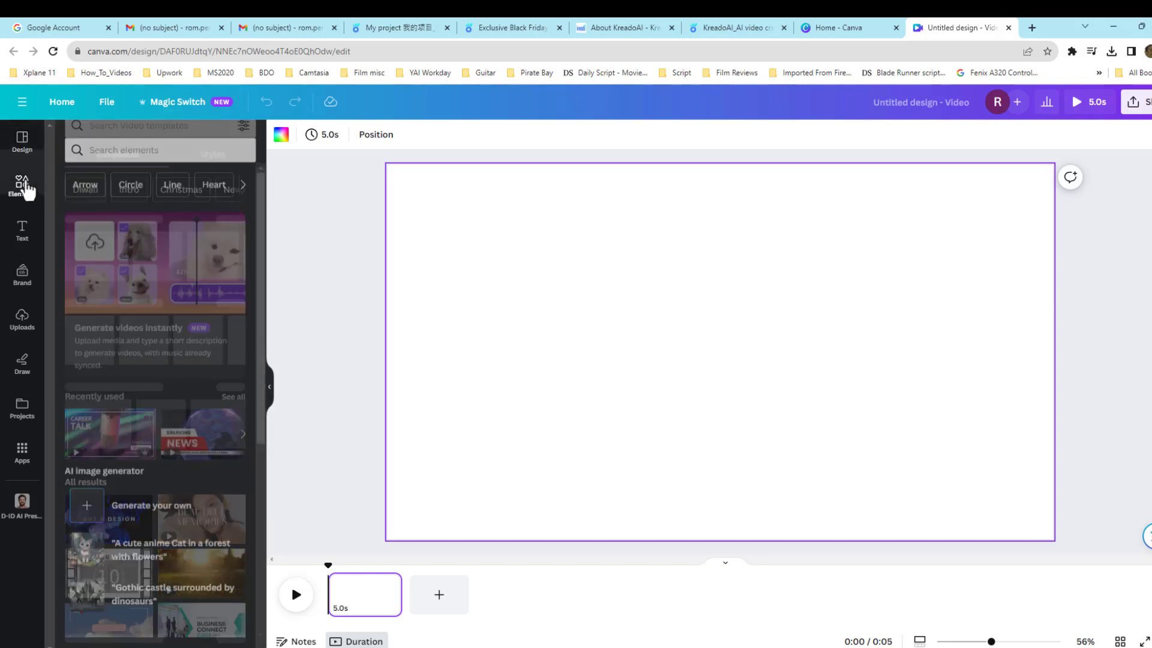
pyautogui.click(127, 140)
pyautogui.write('nwew')
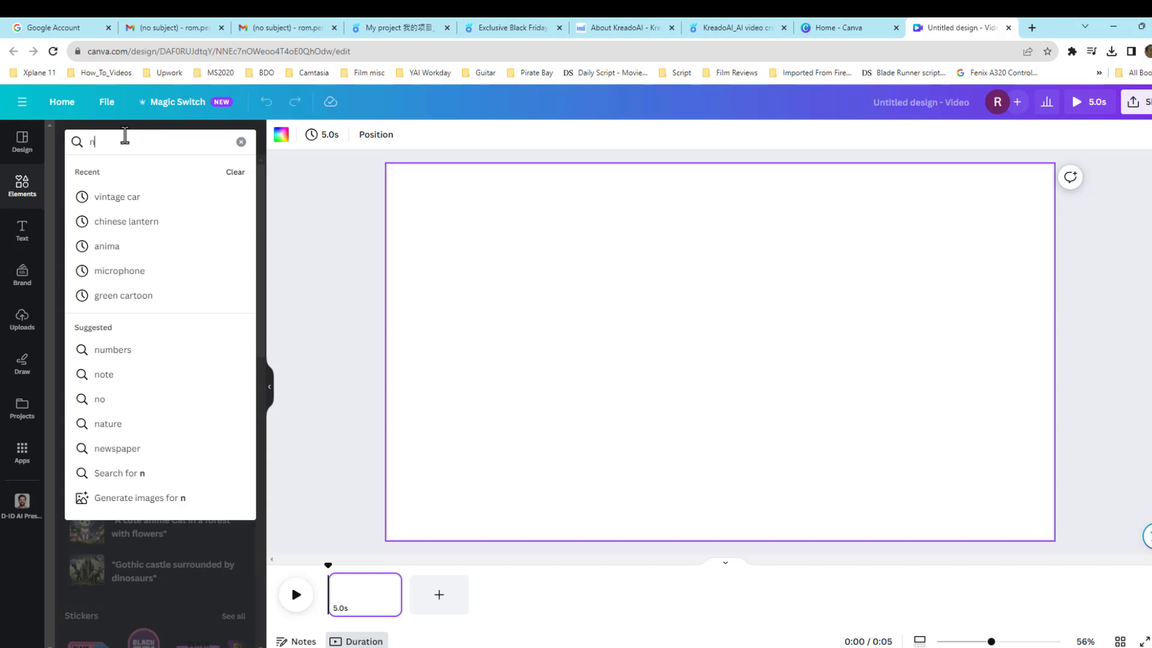
pyautogui.press('BackSpace')
pyautogui.press('BackSpace')
pyautogui.press('BackSpace')
pyautogui.press('BackSpace')
pyautogui.write('news')
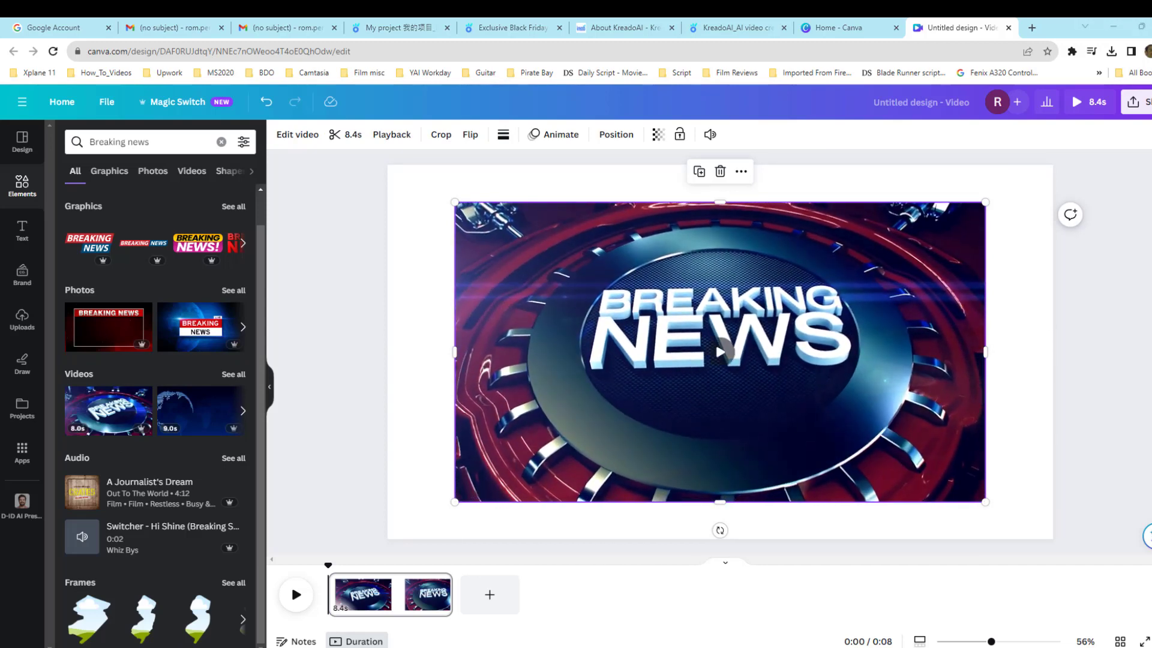
# Add the Breaking News studio videos, then bring up the 1080p MP4 download settings
pyautogui.click(200, 411)
pyautogui.click(243, 411)
pyautogui.click(204, 420)
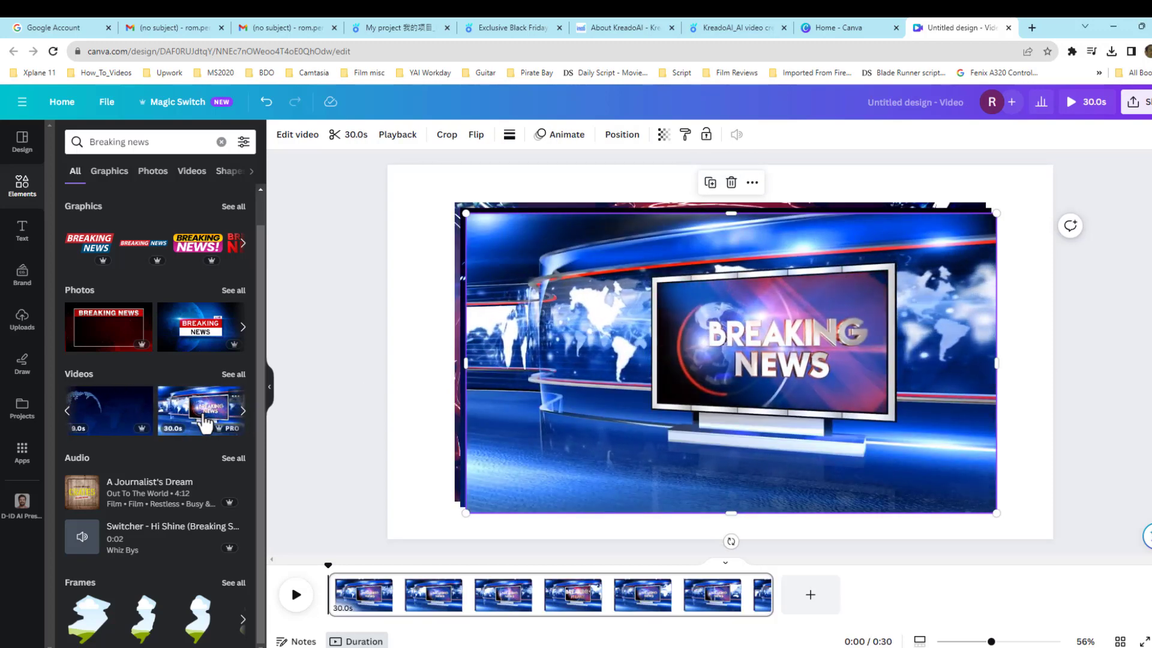
pyautogui.click(204, 420)
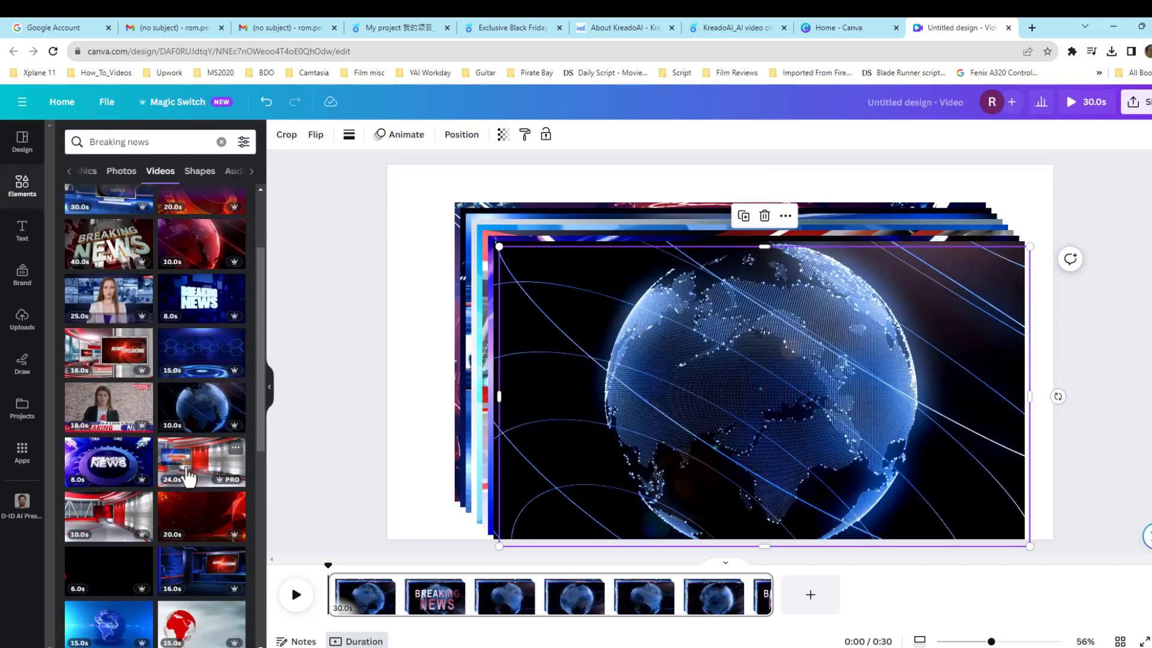
pyautogui.click(194, 447)
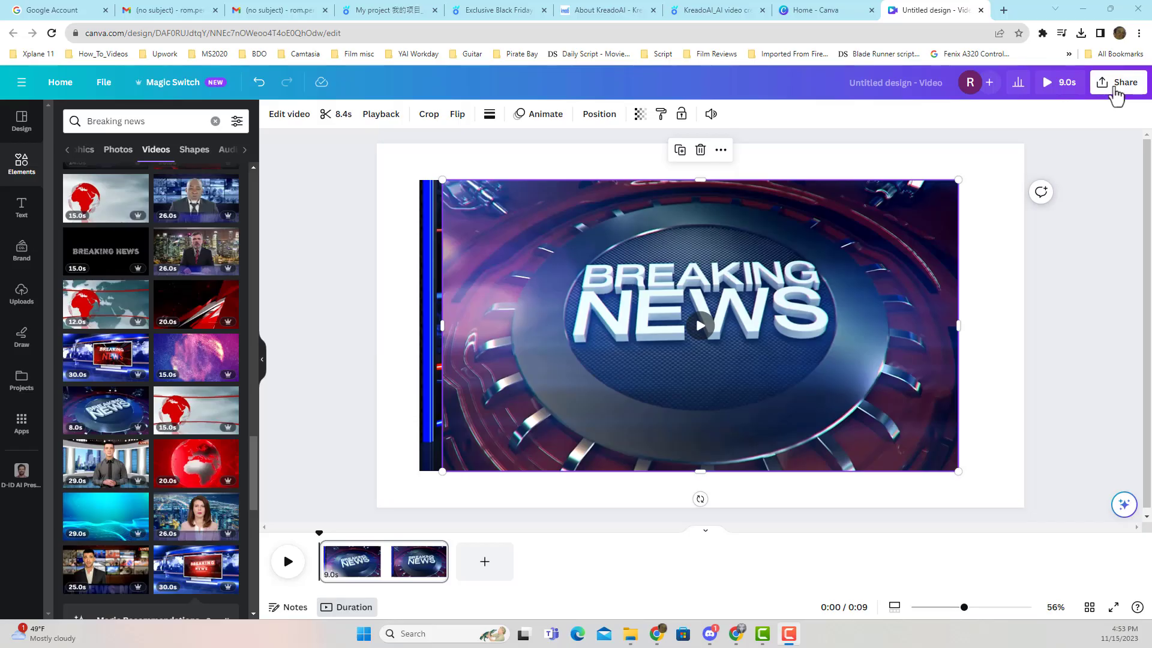
pyautogui.click(1116, 82)
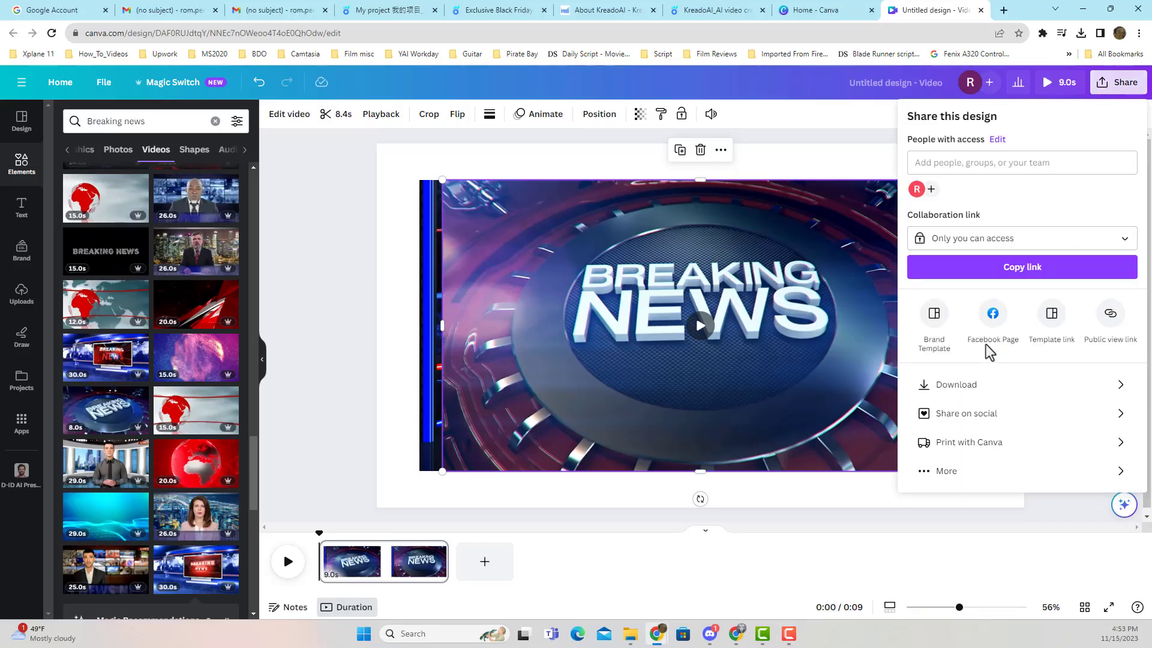
pyautogui.click(987, 393)
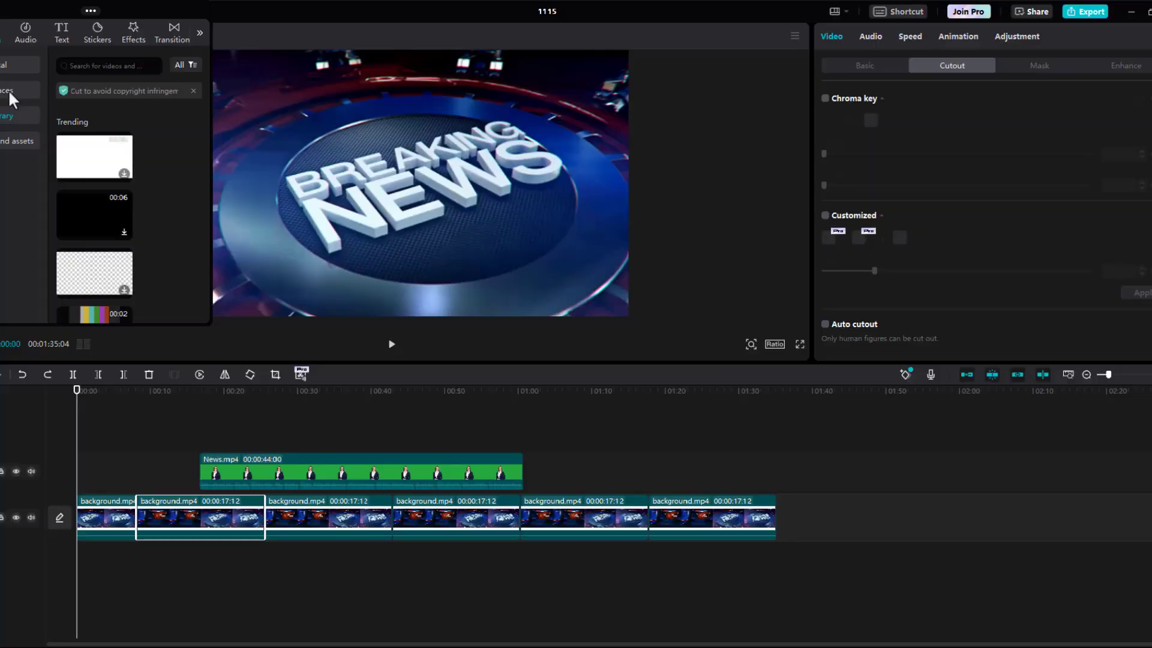
# List the local background.mp4 and News.mp4 files and move the playhead to about 00:23
pyautogui.click(4, 70)
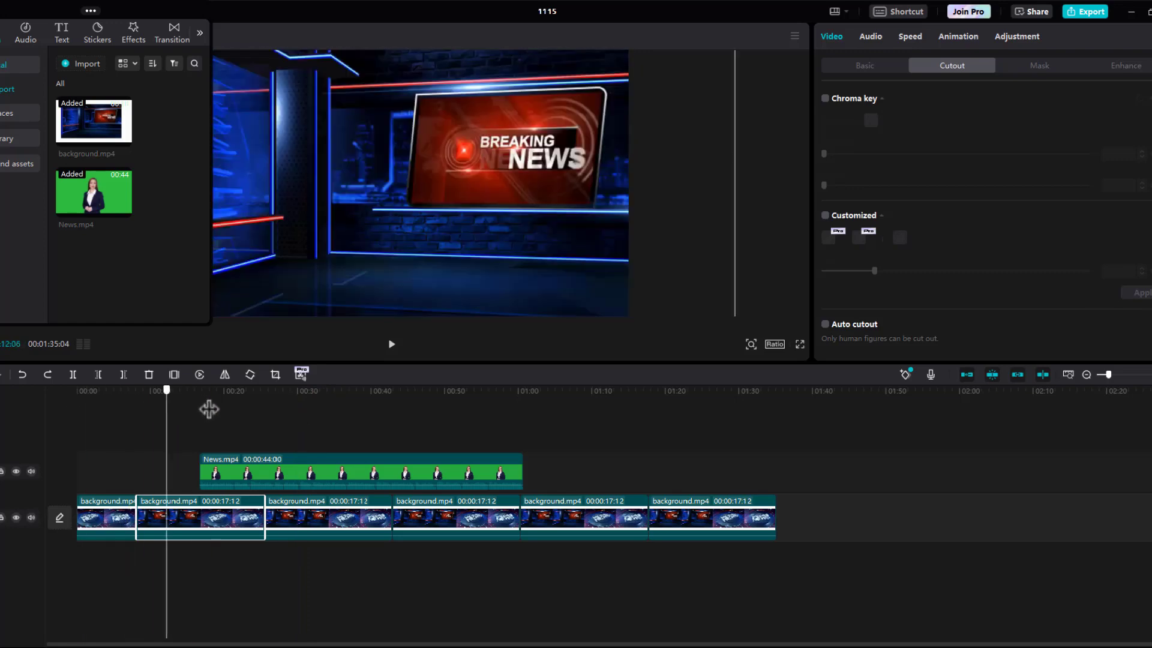
pyautogui.click(251, 414)
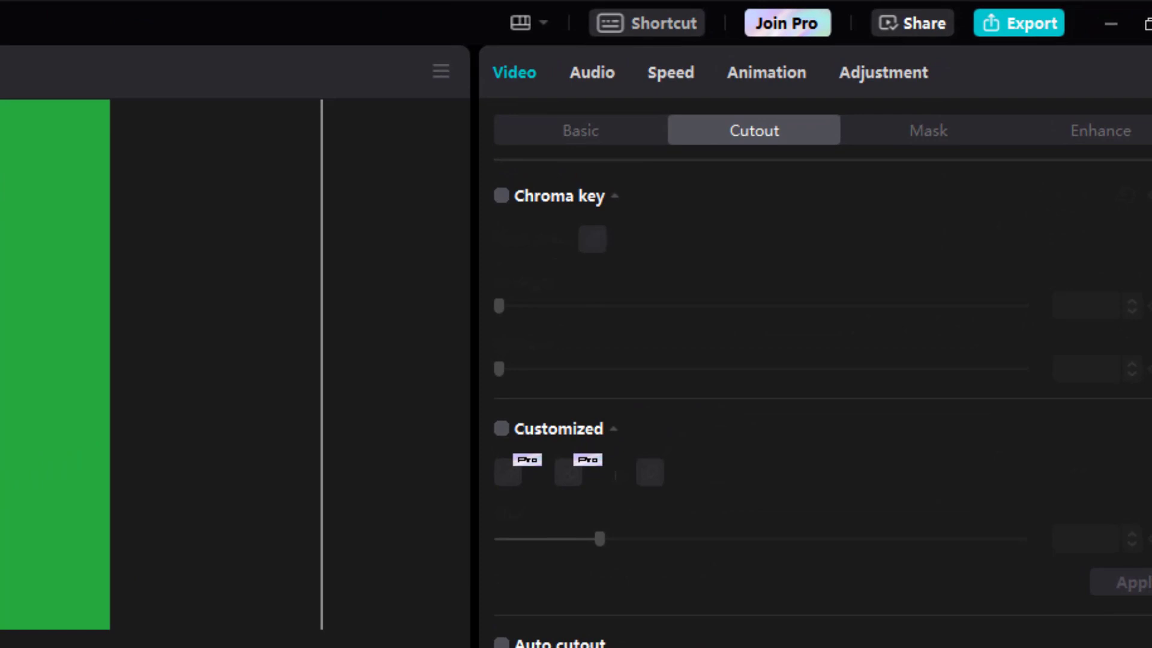
# Chroma-key the sampled green out of the presenter clip with Strength 25 and Shadow 9
pyautogui.click(501, 195)
pyautogui.click(592, 238)
pyautogui.click(36, 280)
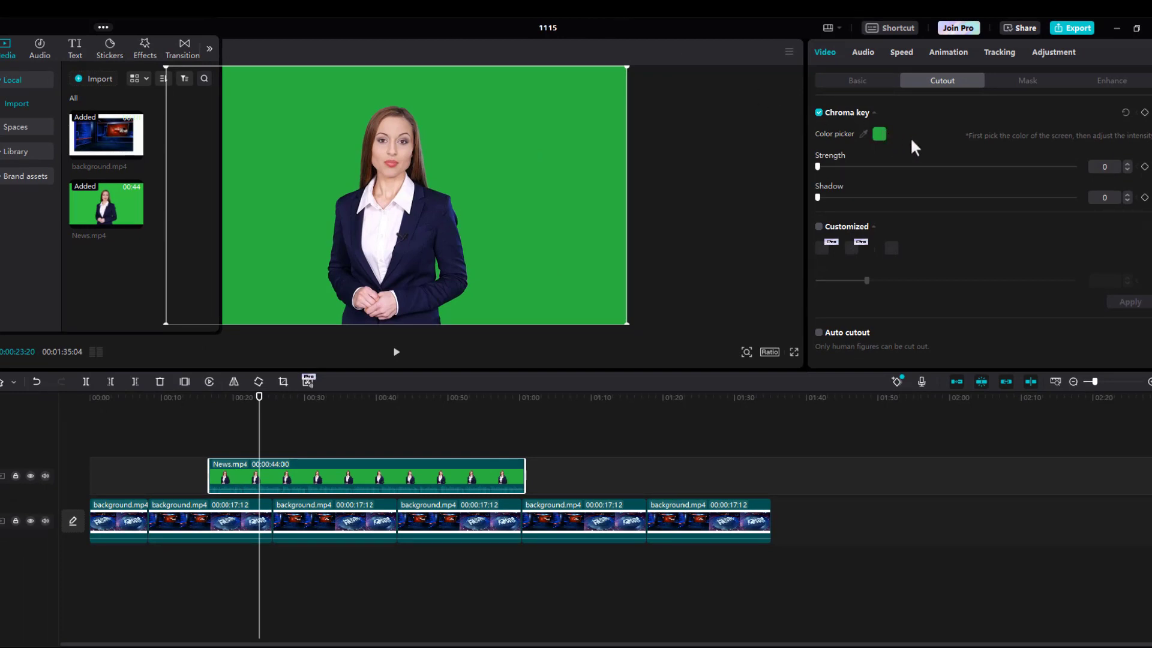
pyautogui.moveTo(818, 167)
pyautogui.mouseDown()
pyautogui.moveTo(858, 167)
pyautogui.moveTo(822, 170)
pyautogui.mouseUp()
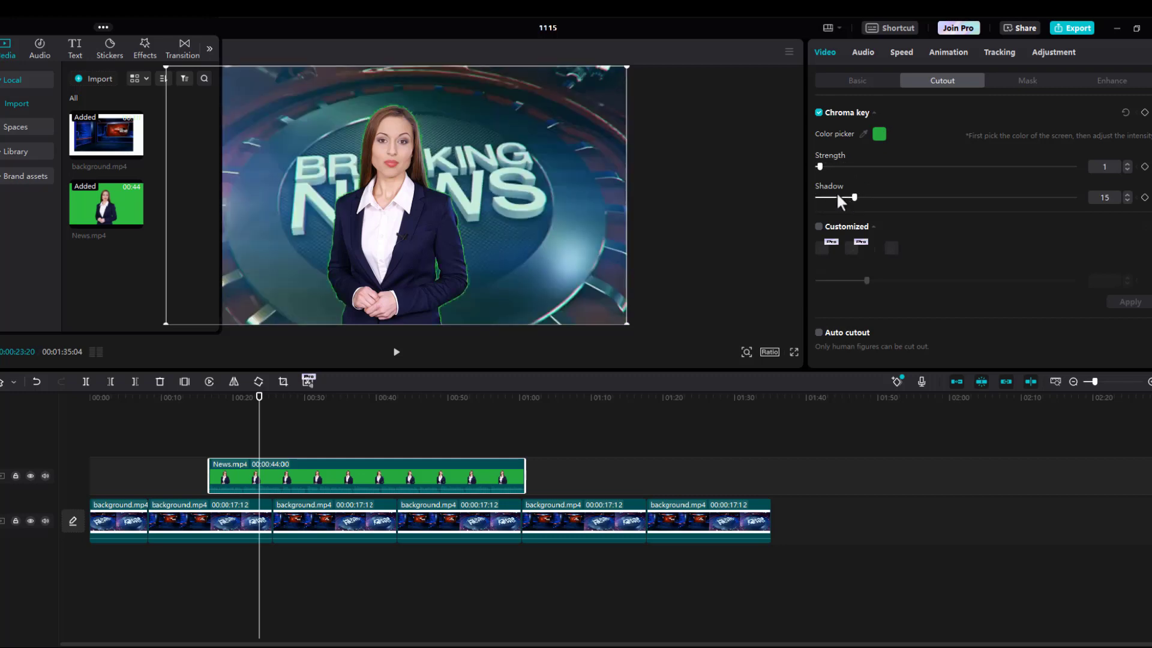
pyautogui.moveTo(819, 167); pyautogui.dragTo(845, 169)
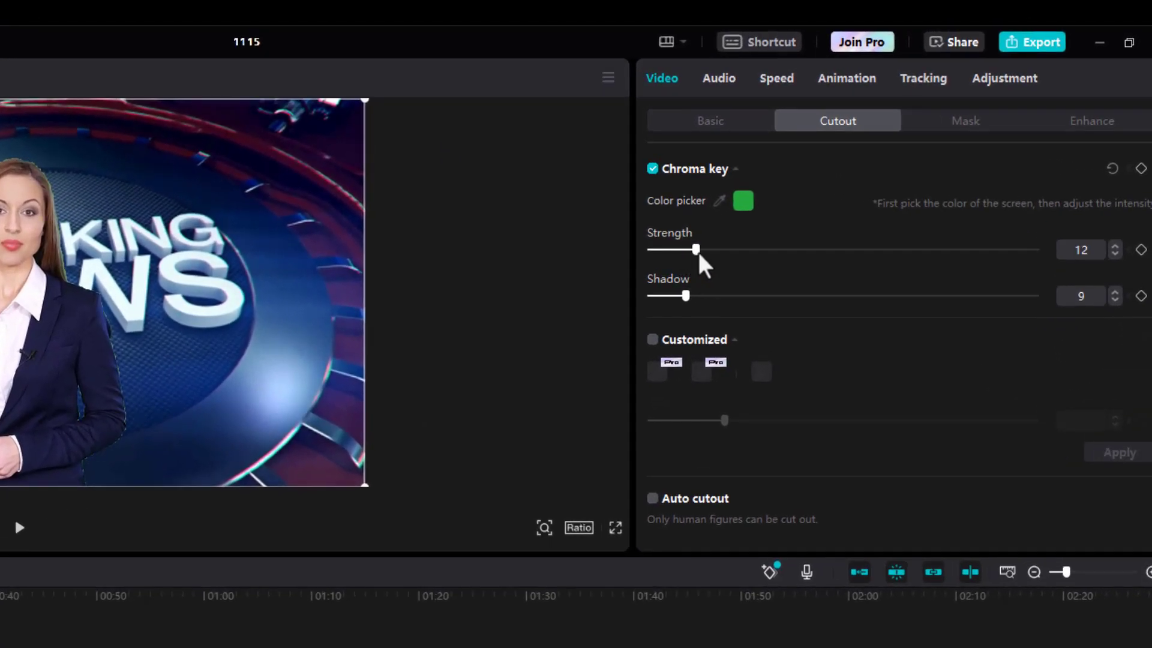
pyautogui.moveTo(700, 253); pyautogui.dragTo(745, 266)
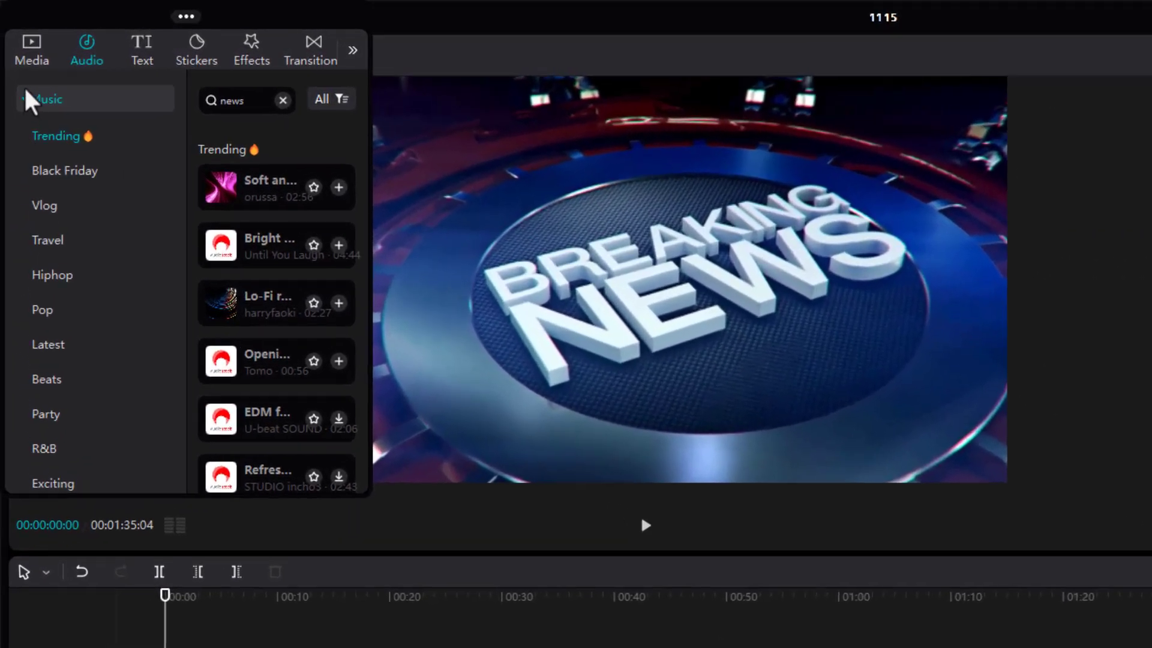
# Find the 'Soft and gentle four-on-the-floor electro' music track and add it beneath the clips
pyautogui.click(27, 64)
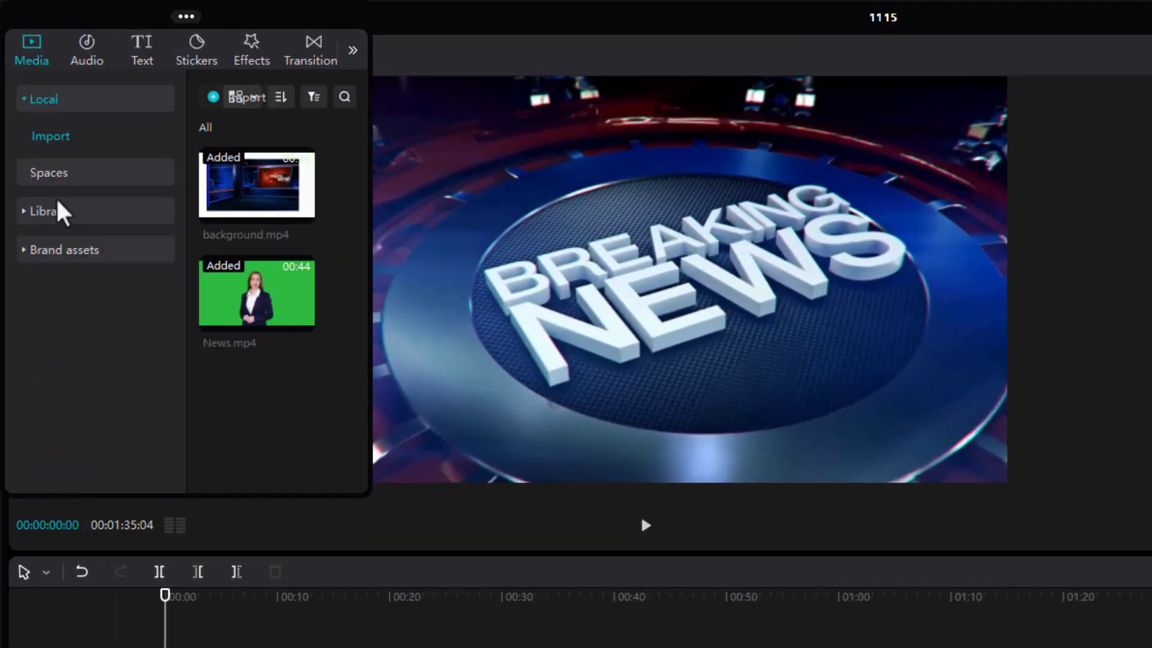
pyautogui.click(49, 214)
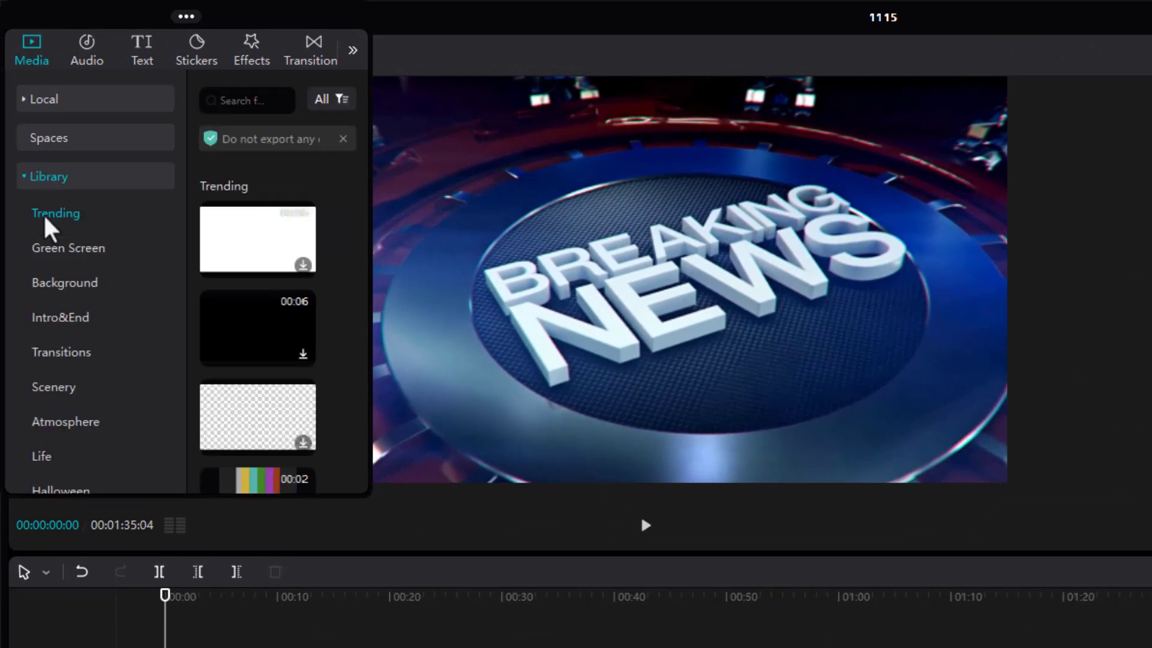
pyautogui.click(43, 105)
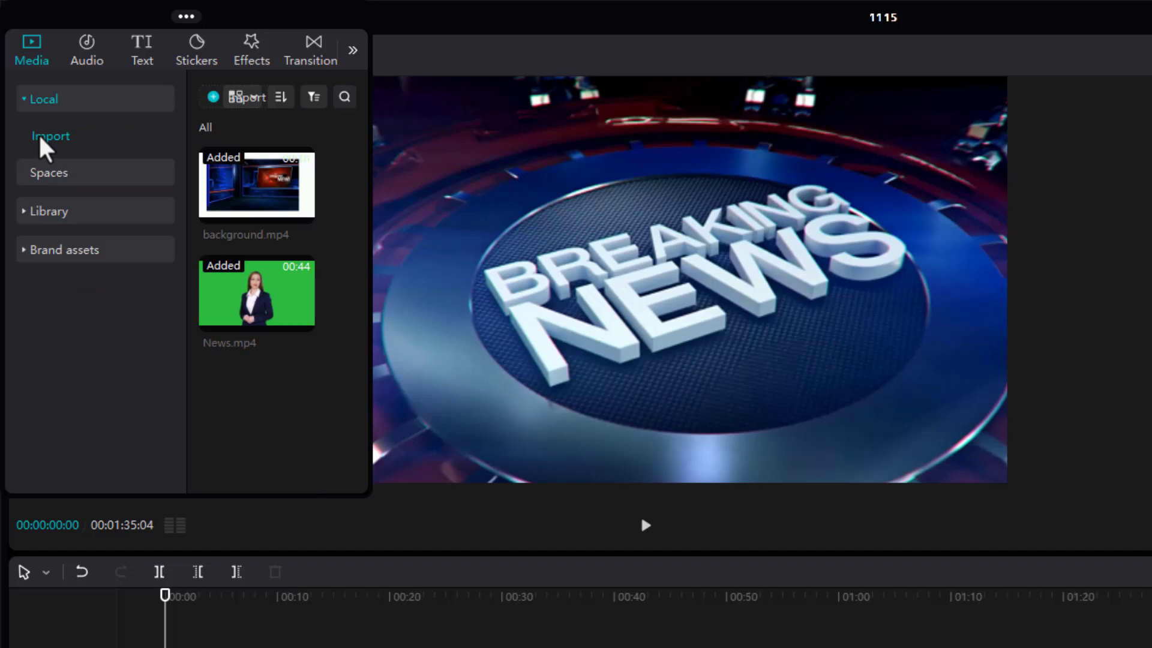
pyautogui.click(85, 58)
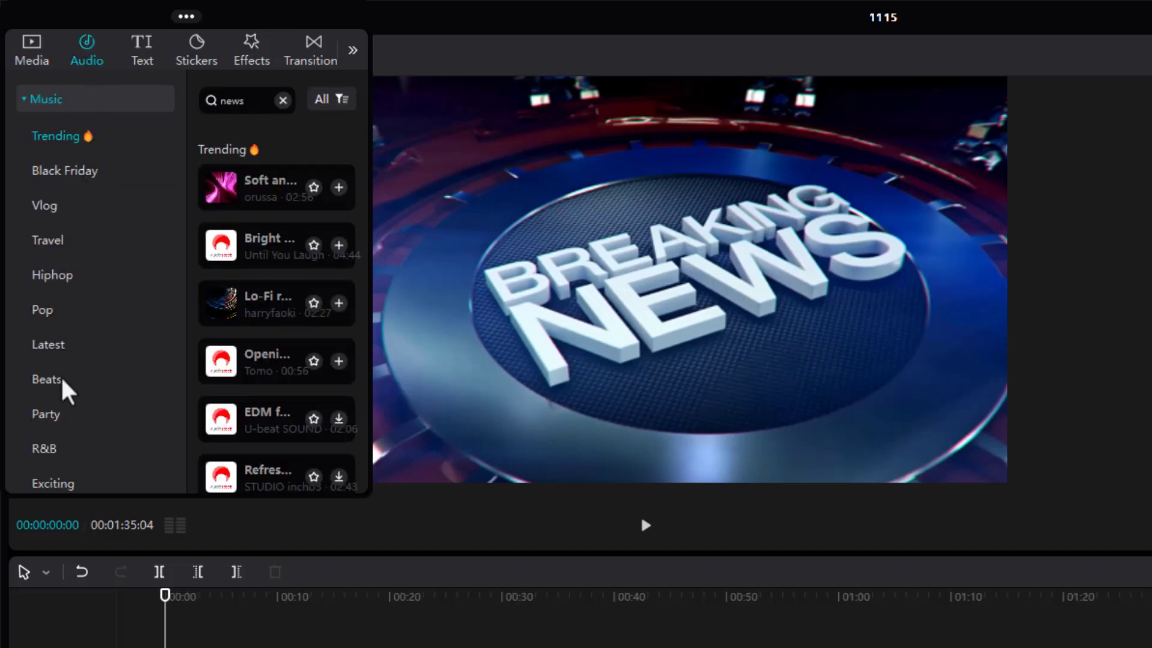
pyautogui.click(261, 178)
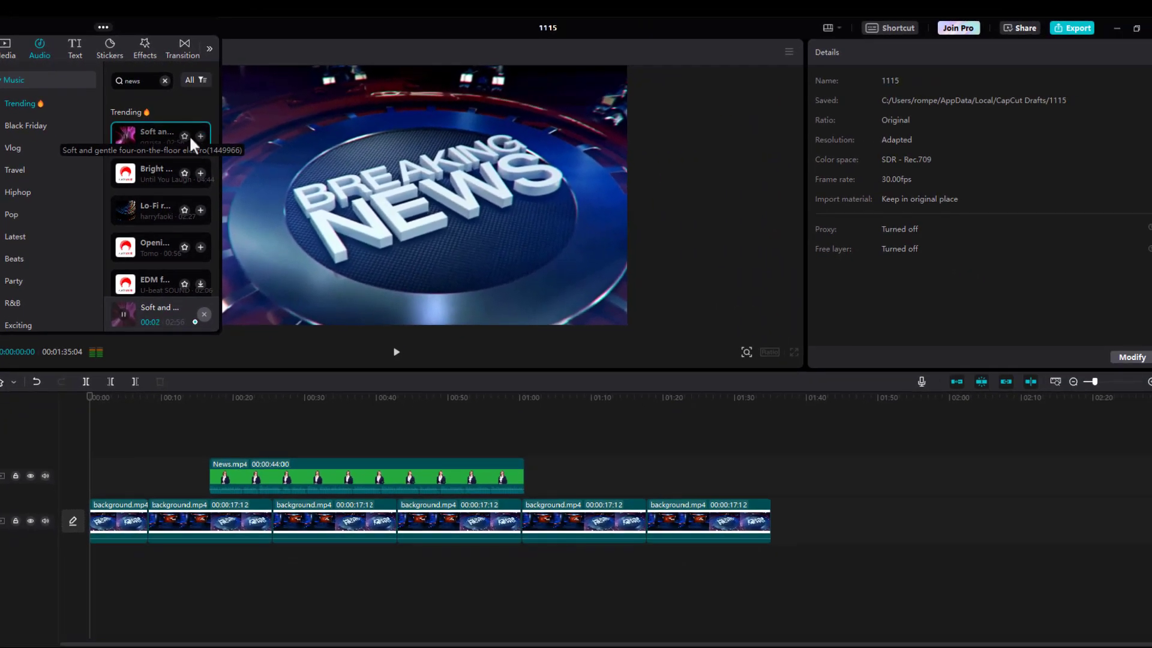
pyautogui.click(199, 136)
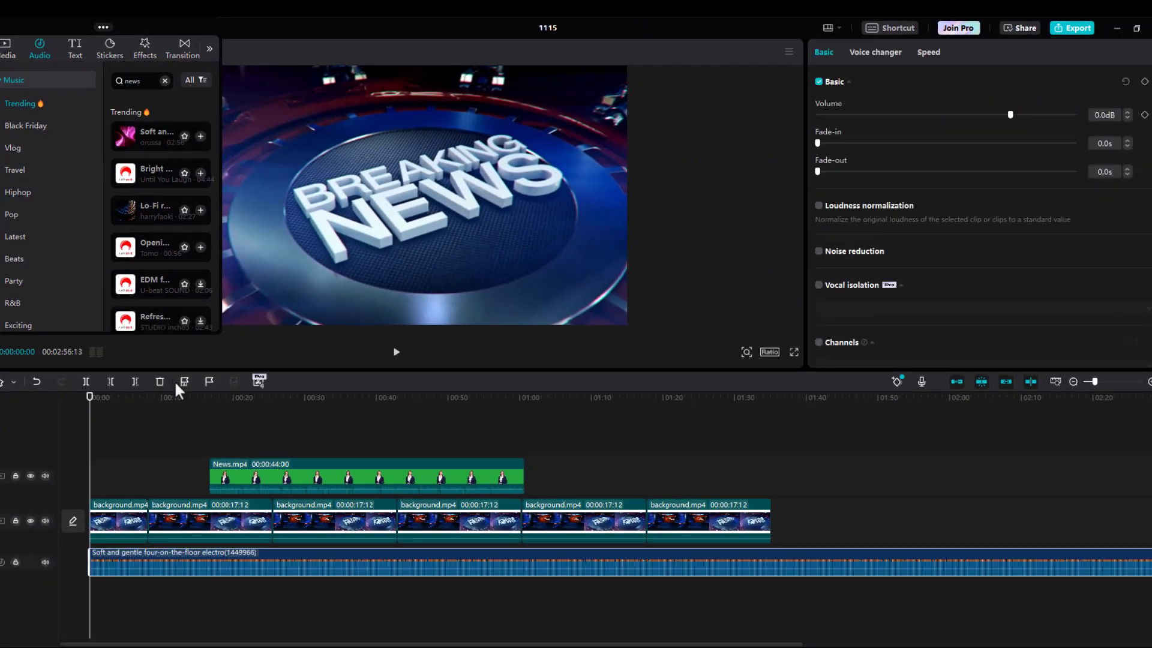